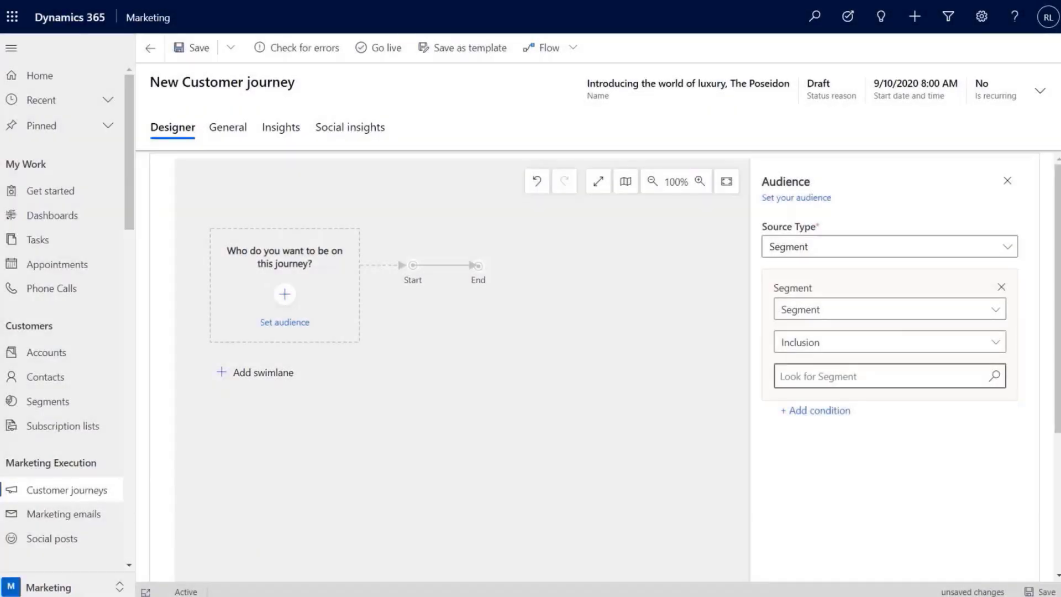
Choose YachtingParticipants from the segments list as the journey audience
left_click(929, 377)
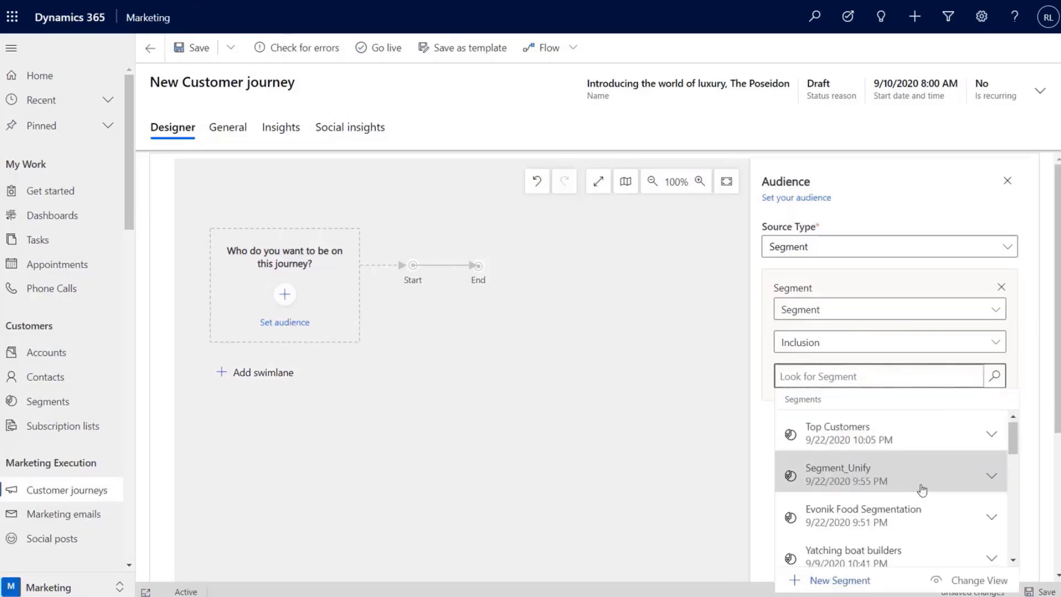
scroll(920, 497, "down", 3)
left_click(888, 504)
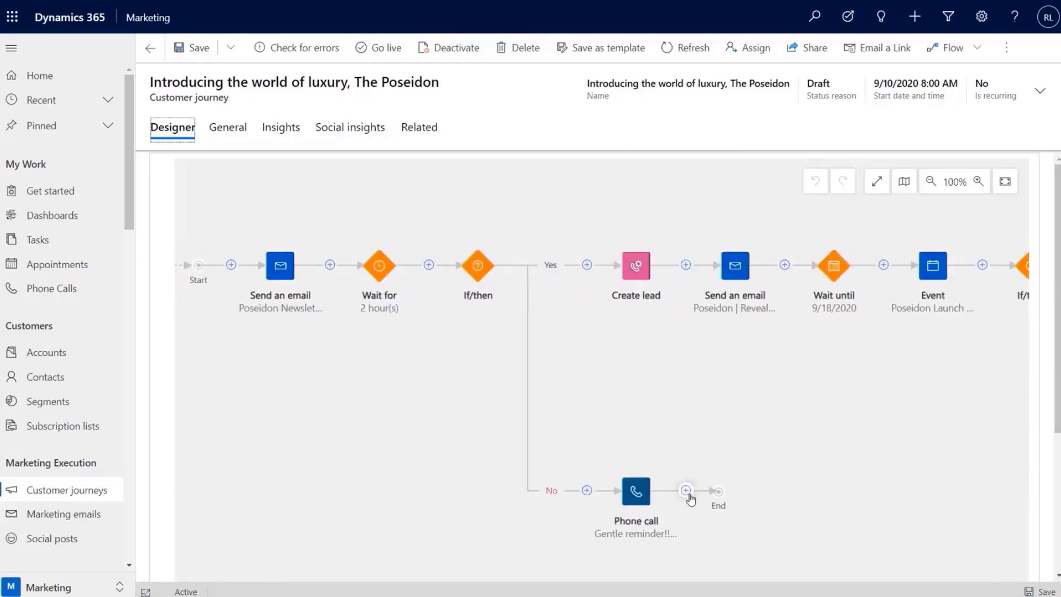
left_click(687, 491)
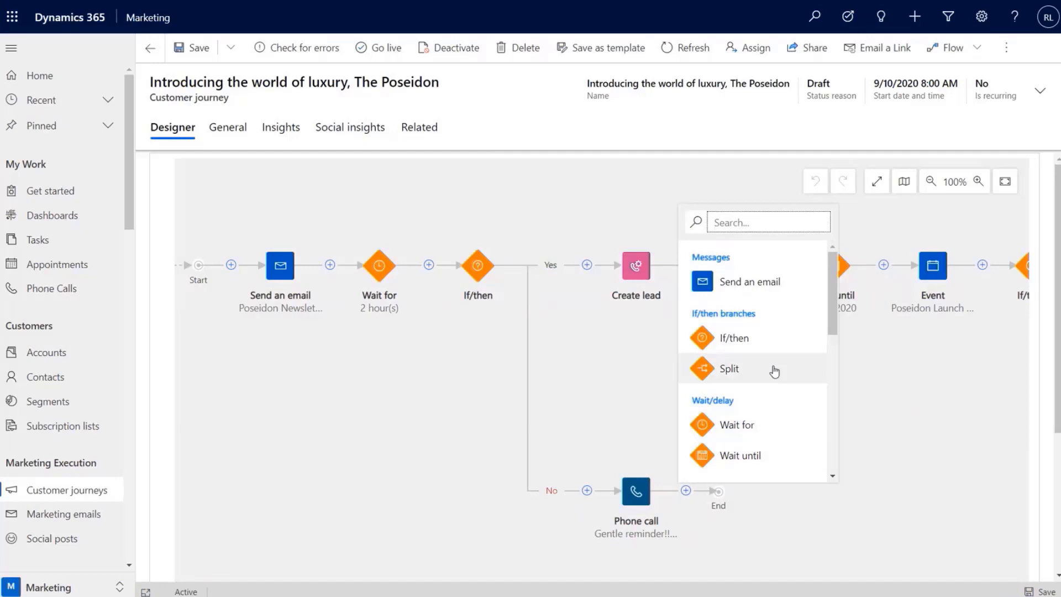
scroll(784, 317, "down", 1)
scroll(783, 317, "down", 1)
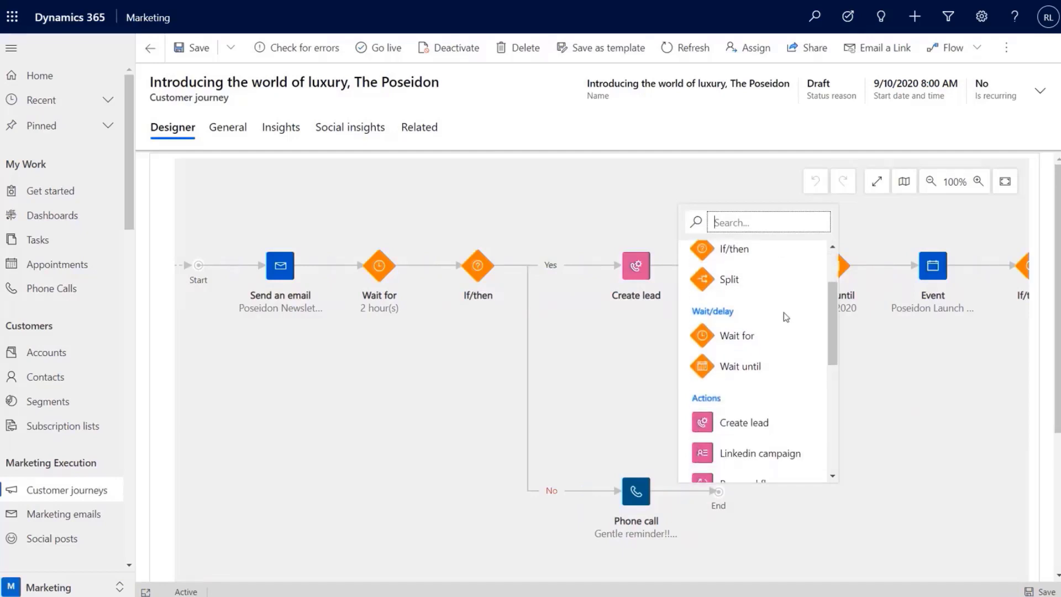
scroll(784, 319, "down", 1)
scroll(784, 320, "down", 2)
scroll(782, 317, "down", 2)
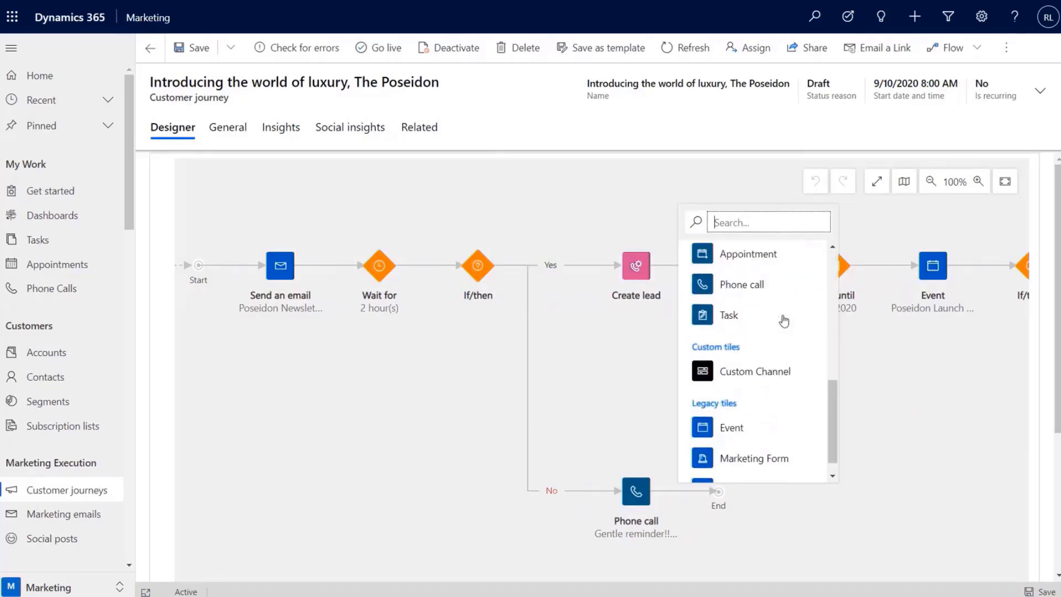
scroll(781, 324, "down", 1)
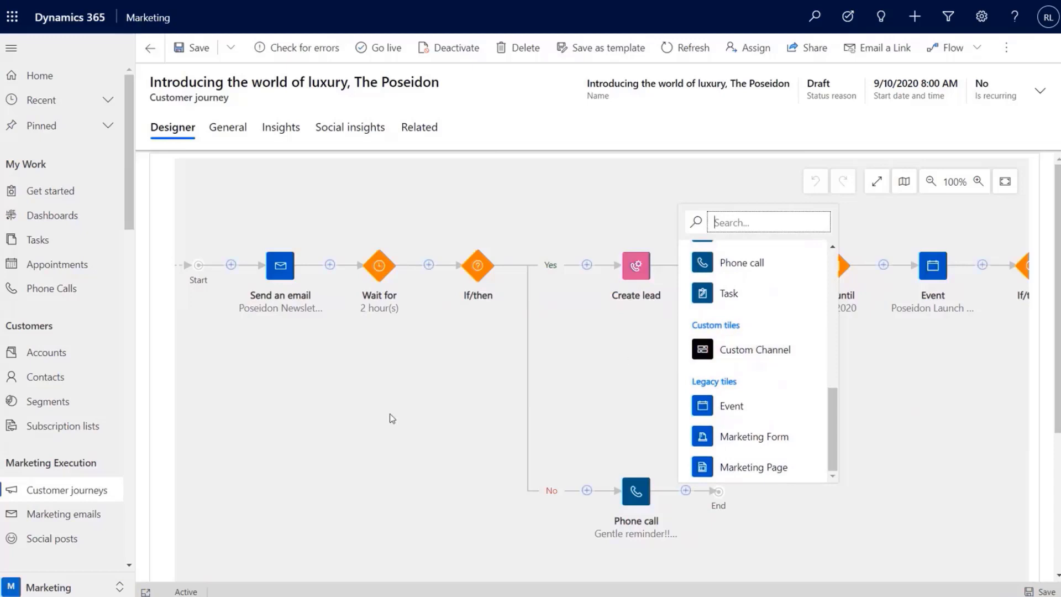
left_click(368, 428)
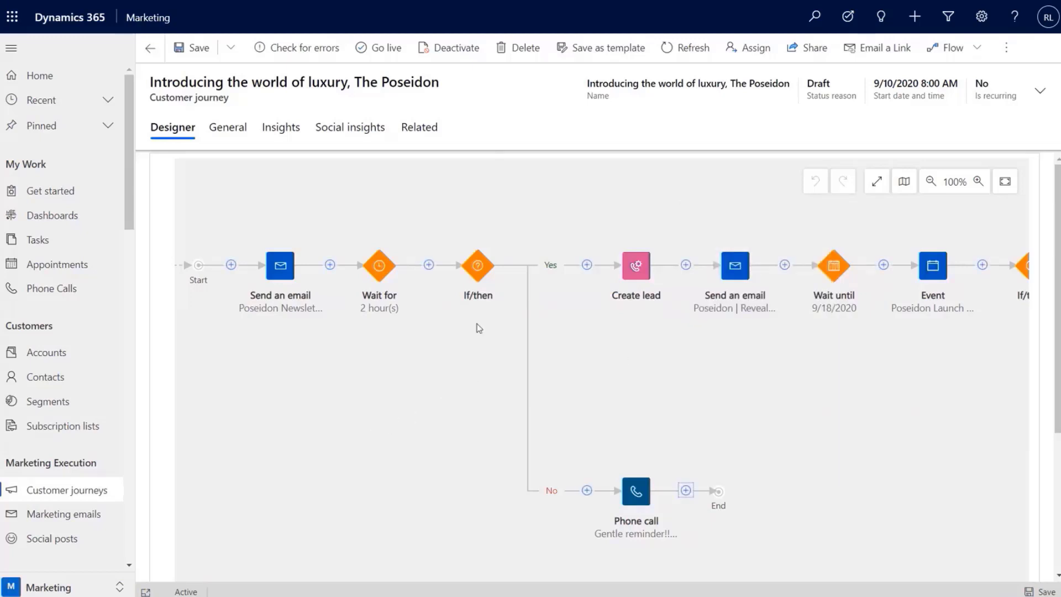
Preview the newsletter from the Send an email tile at full size, then go to the Poseidon Newsletter record
left_click(280, 265)
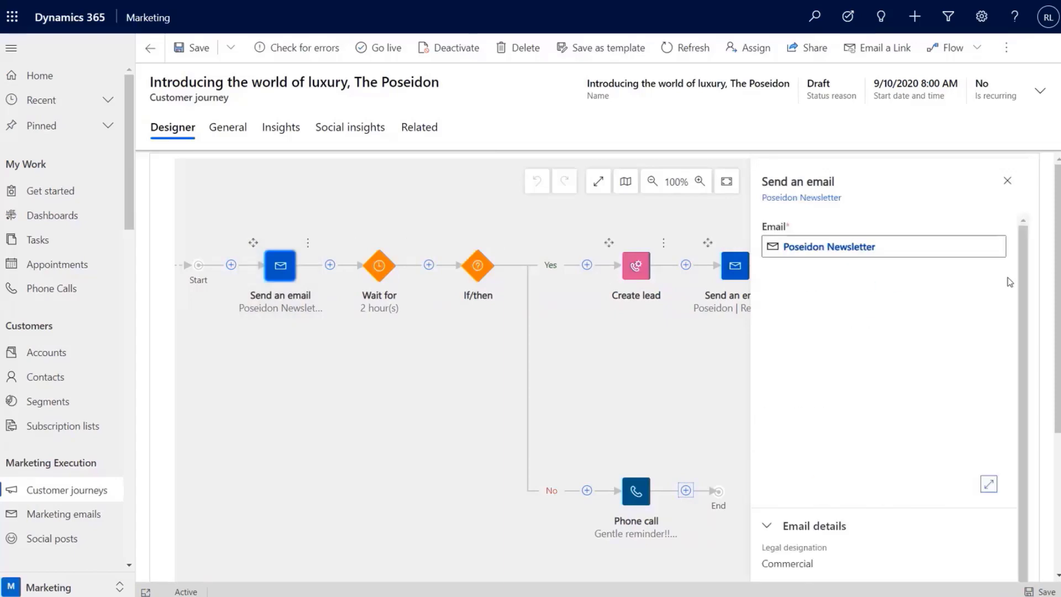
left_click(988, 484)
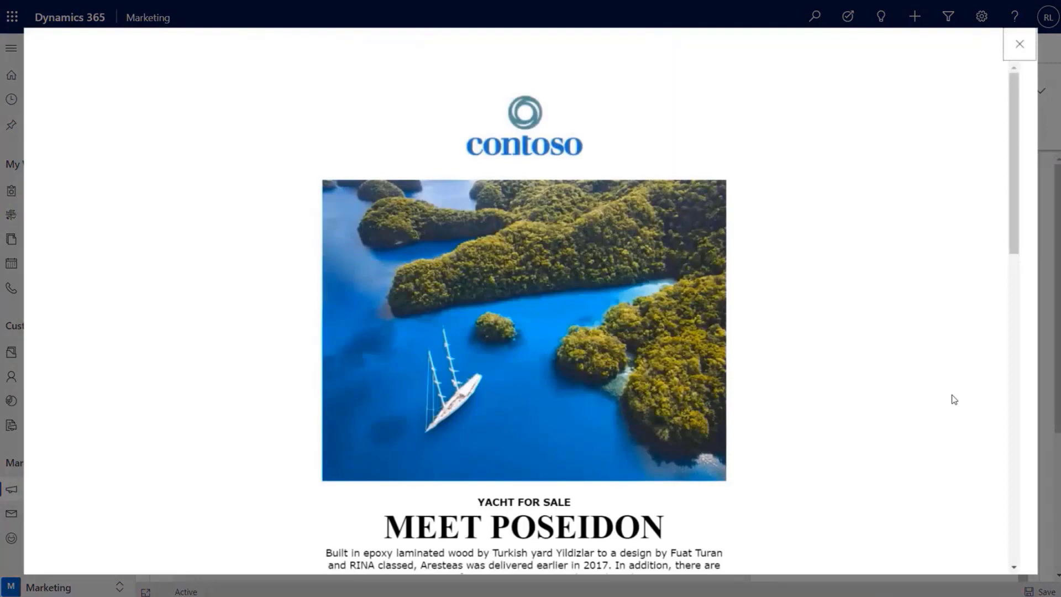
scroll(912, 399, "down", 1)
scroll(915, 400, "down", 3)
scroll(915, 401, "up", 4)
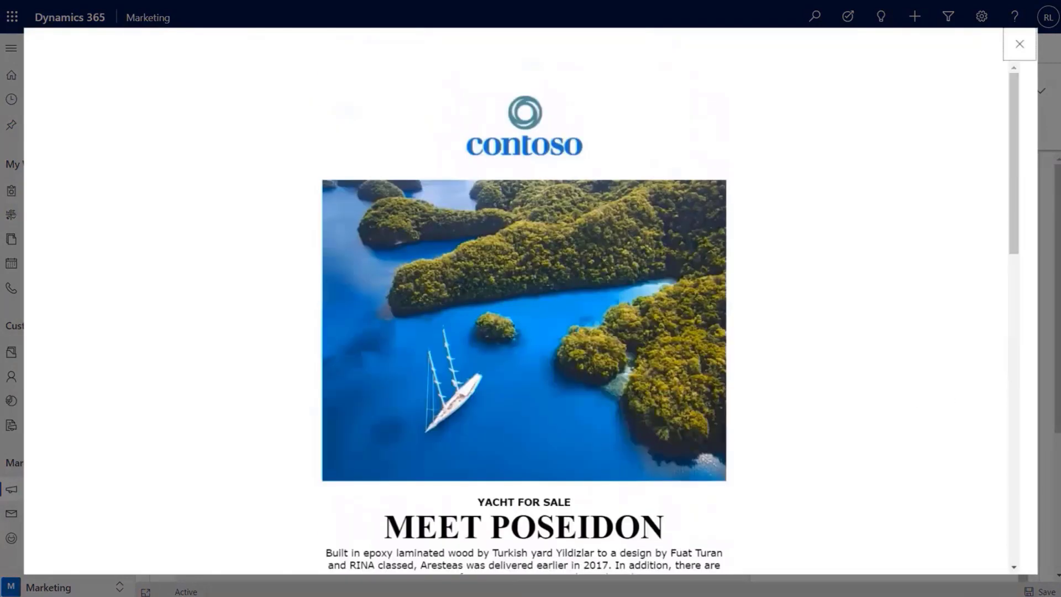
left_click(1022, 46)
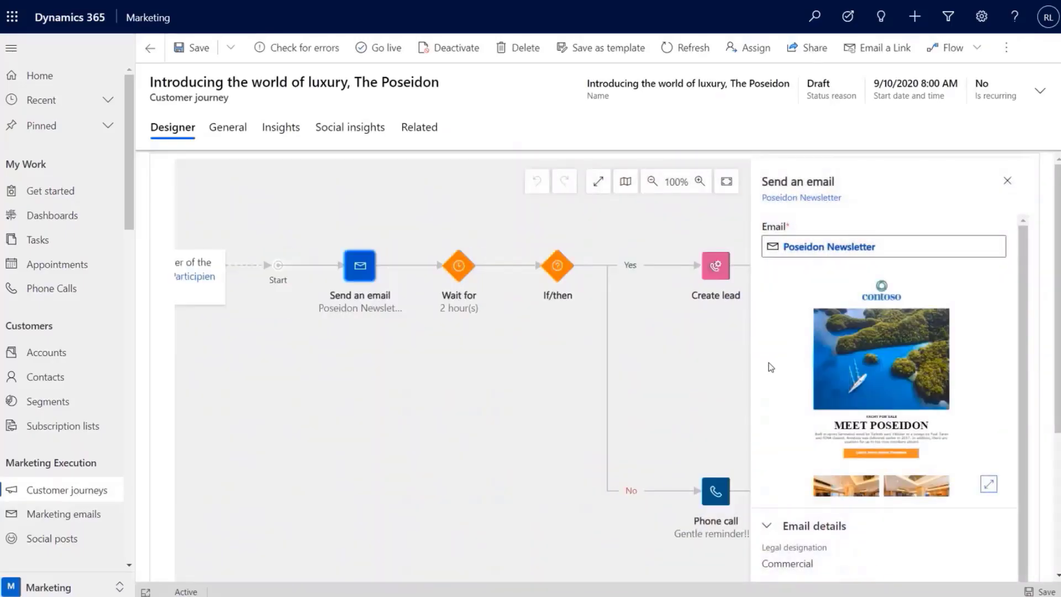
left_click(796, 199)
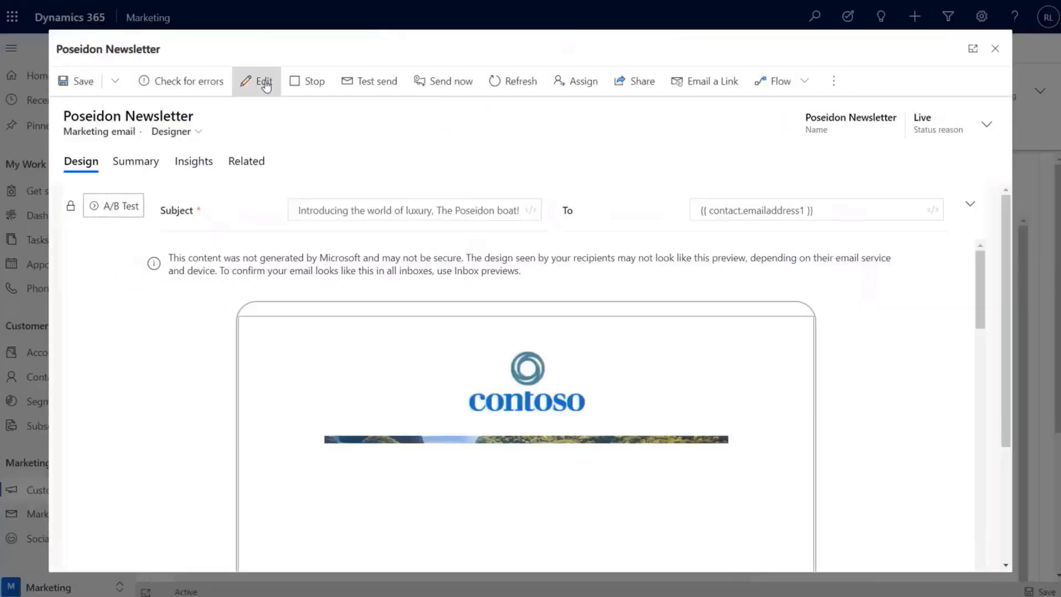
Edit the live email, delete 'boat!' so the subject ends 'The Poseidon', save and return to the journey
left_click(264, 83)
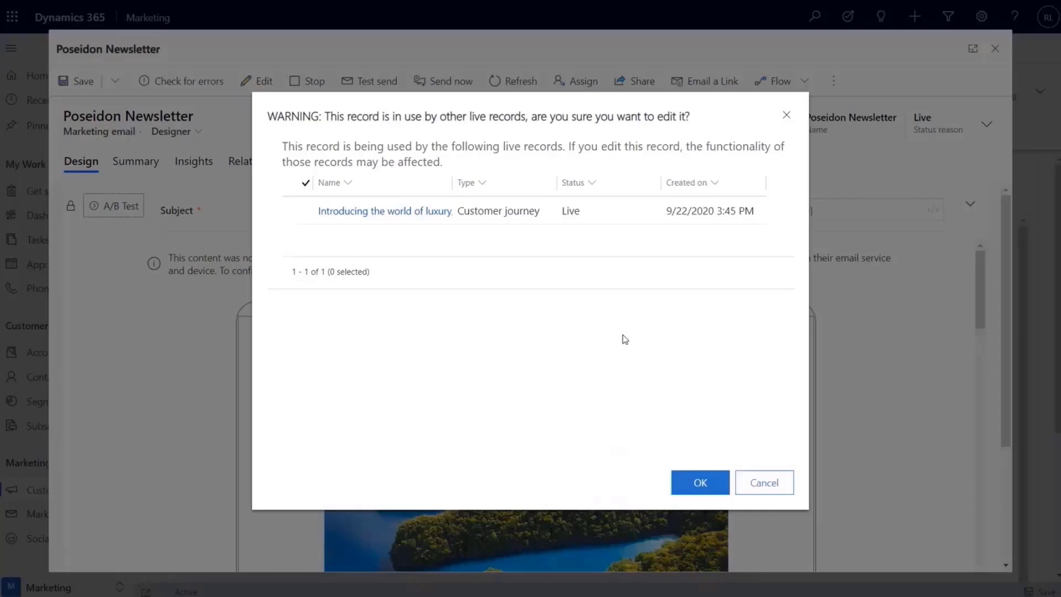
key("Return")
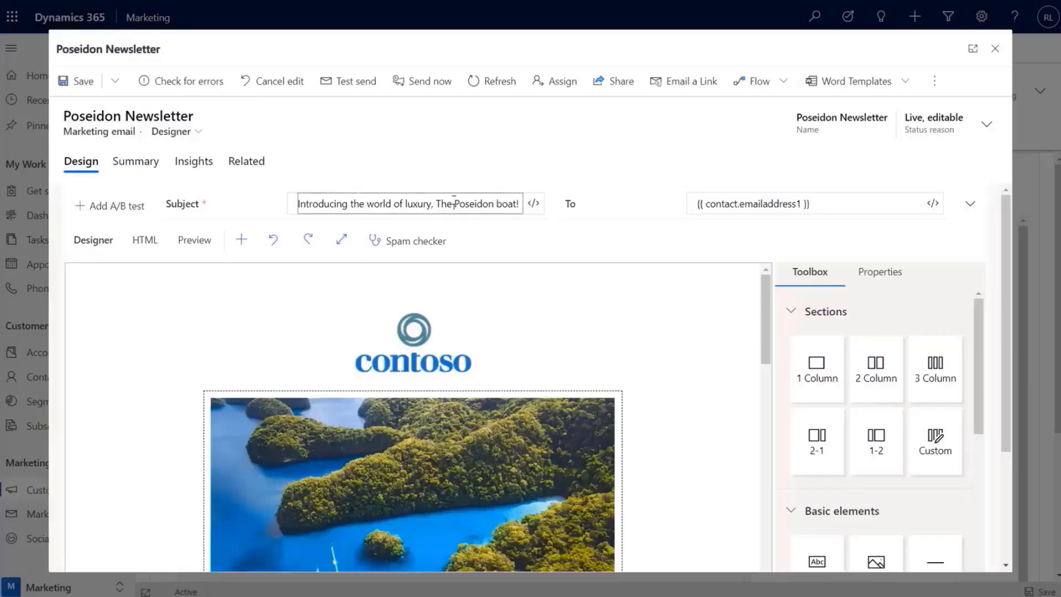
left_click_drag(495, 203, 526, 207)
key("BackSpace")
left_click(80, 83)
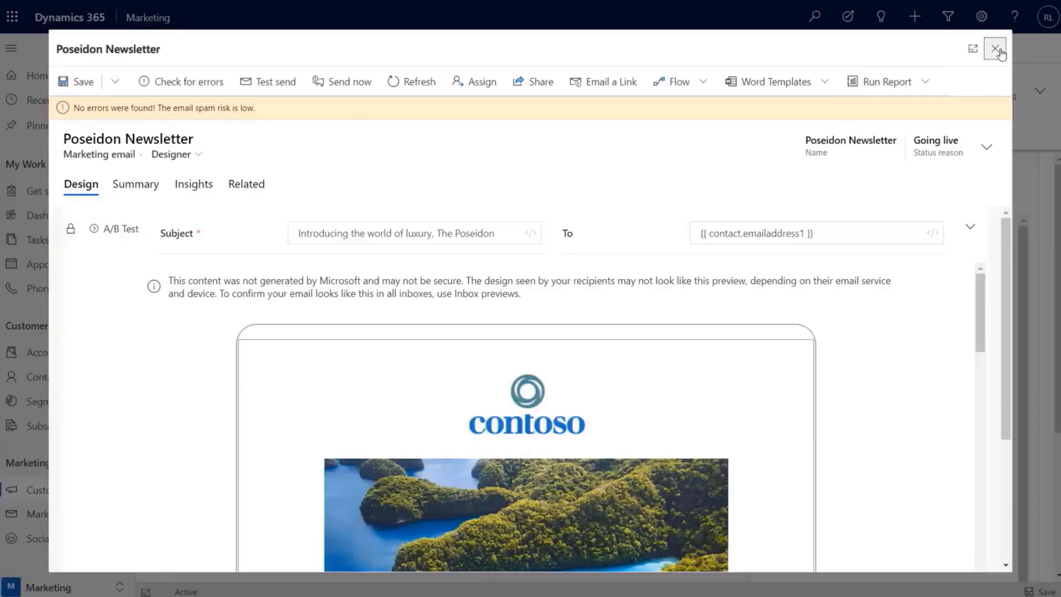
left_click(995, 49)
Review the Wait for step keeping hours as its unit, then show the Wait until step set to 9/18/2020, 10:30 PM
left_click(276, 320)
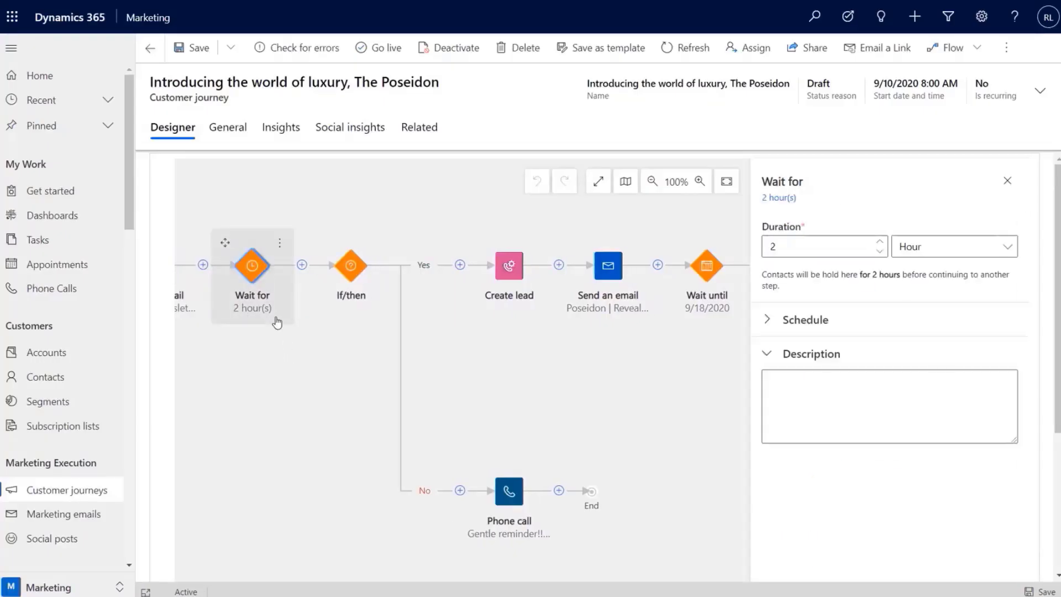
left_click(1015, 247)
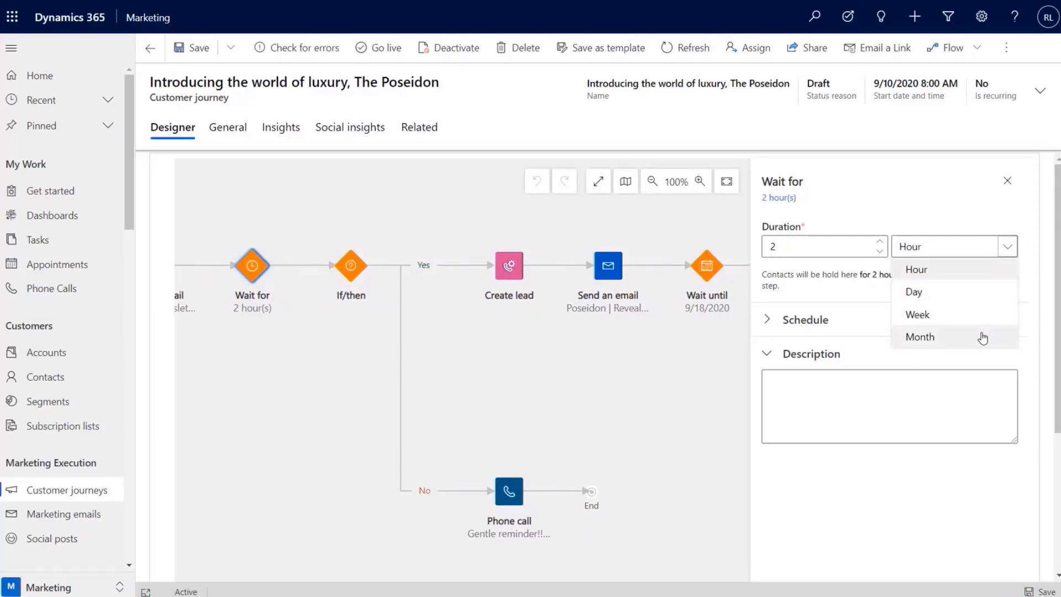
left_click(417, 377)
left_click(711, 291)
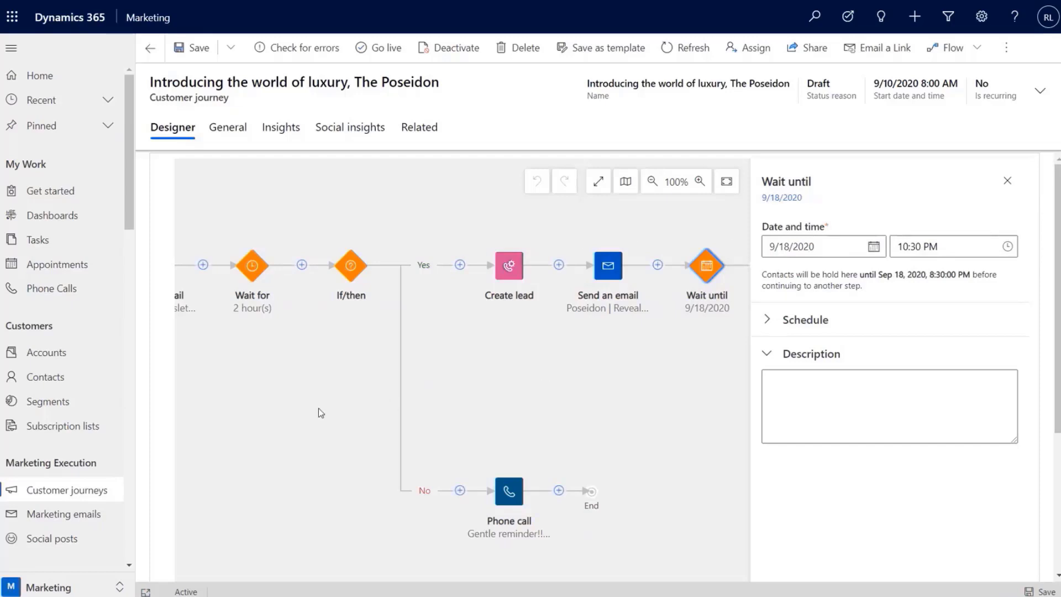
left_click_drag(318, 408, 416, 427)
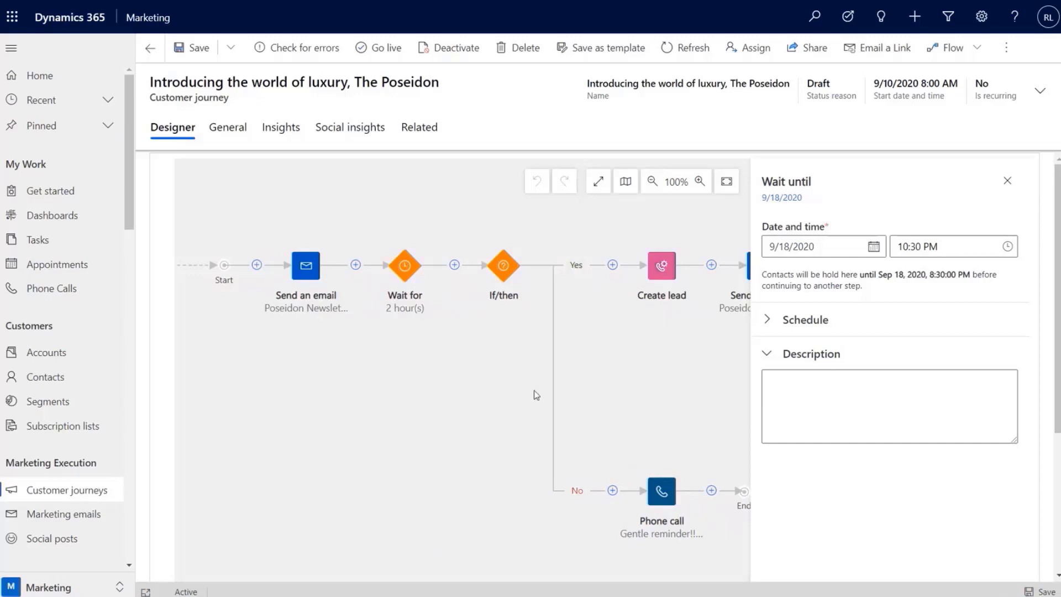
left_click(626, 183)
scroll(611, 284, "down", 3)
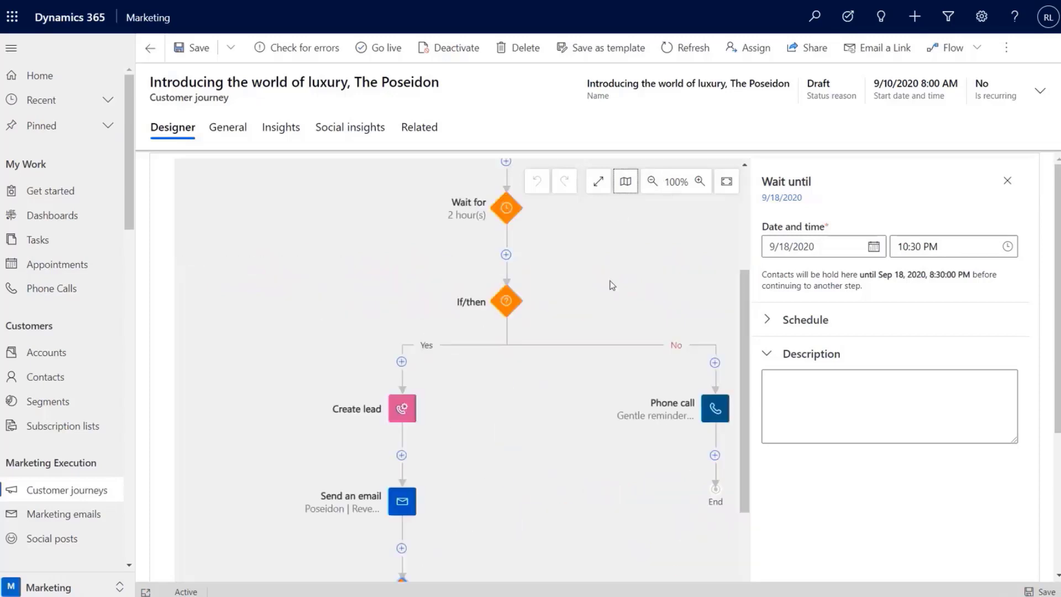
scroll(611, 284, "down", 1)
scroll(616, 362, "down", 1)
scroll(617, 364, "down", 1)
scroll(617, 364, "down", 2)
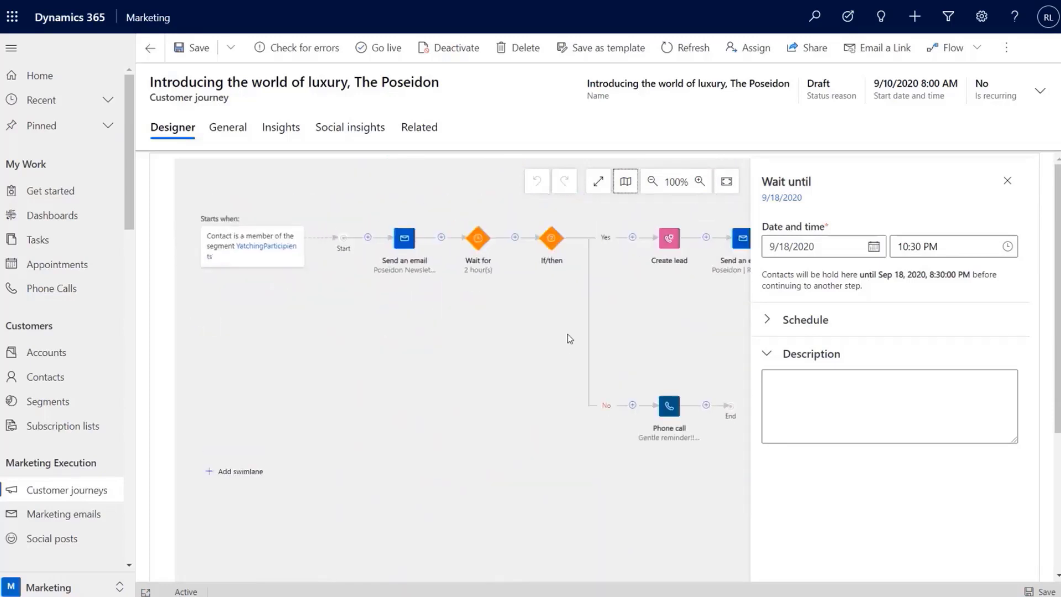
left_click_drag(565, 367, 431, 364)
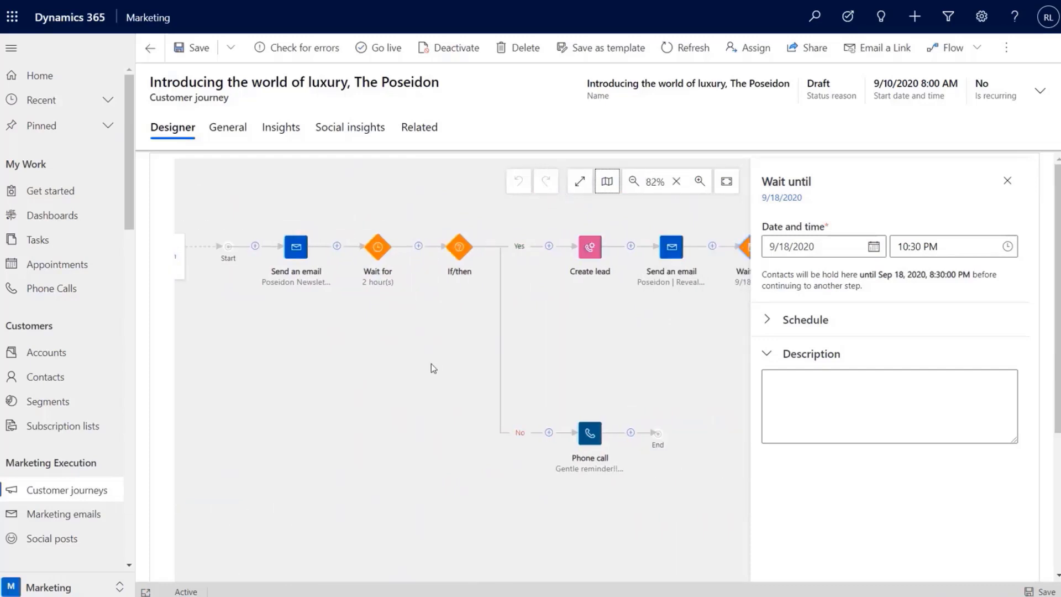
left_click(724, 182)
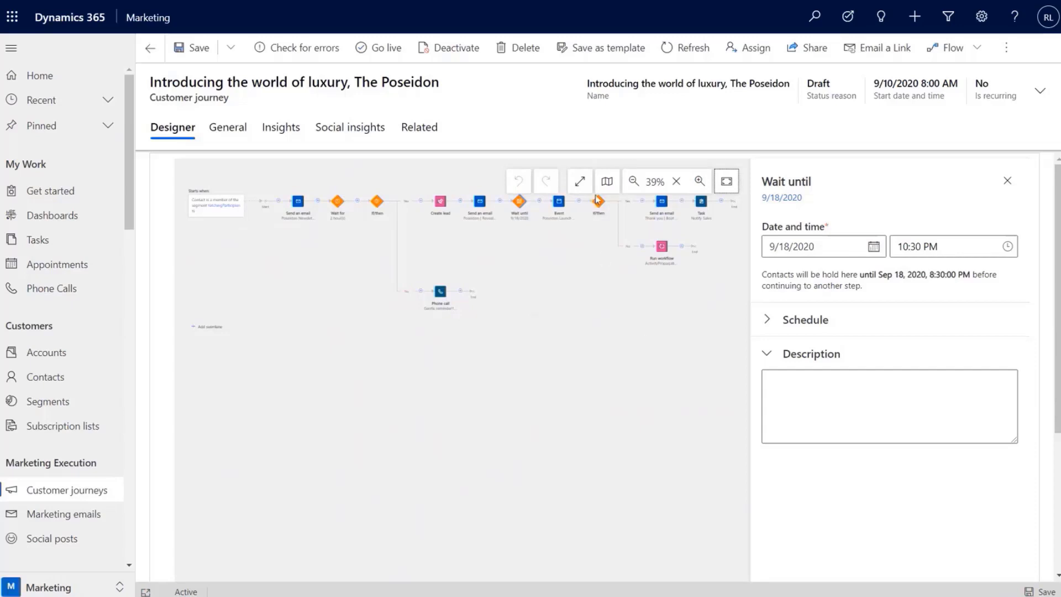
left_click(677, 181)
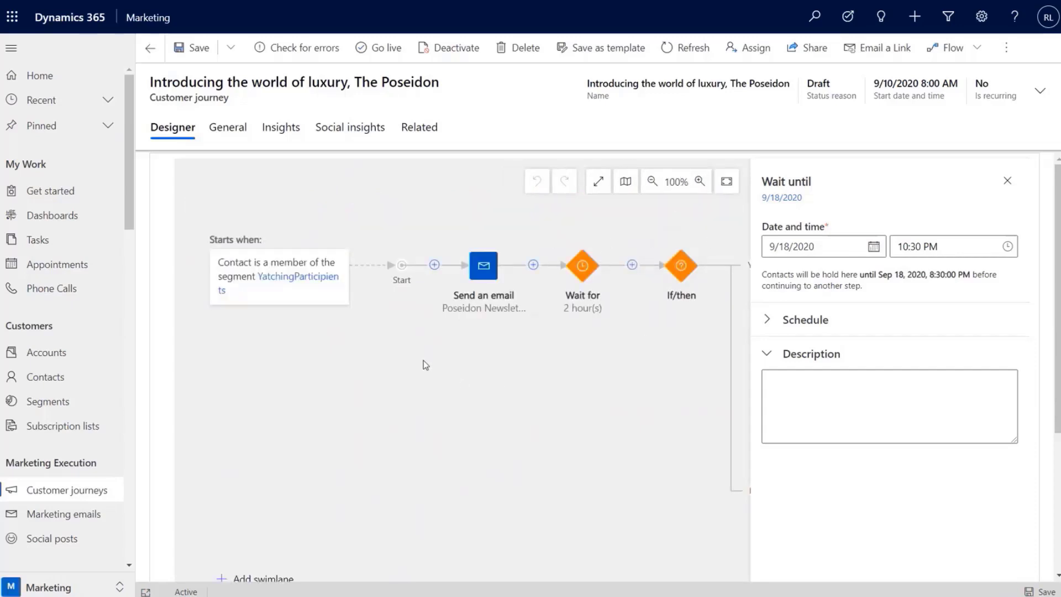
Take the journey live and show the Poseidon | Reveal Invite email's stats: 2 processed, all delivered and opened, one click
left_click(384, 50)
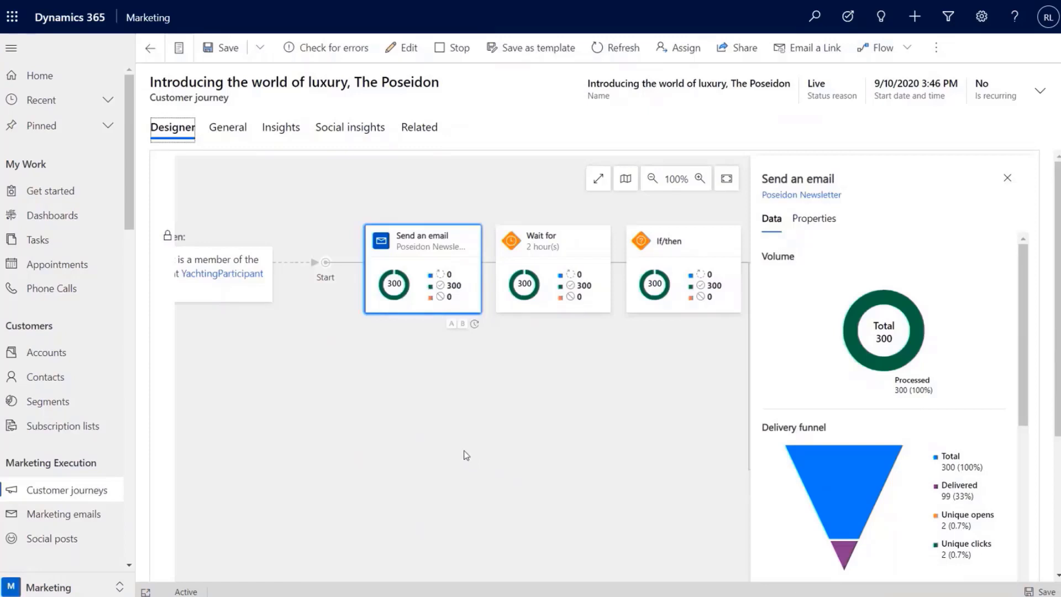
left_click_drag(452, 456, 237, 438)
scroll(316, 452, "down", 2)
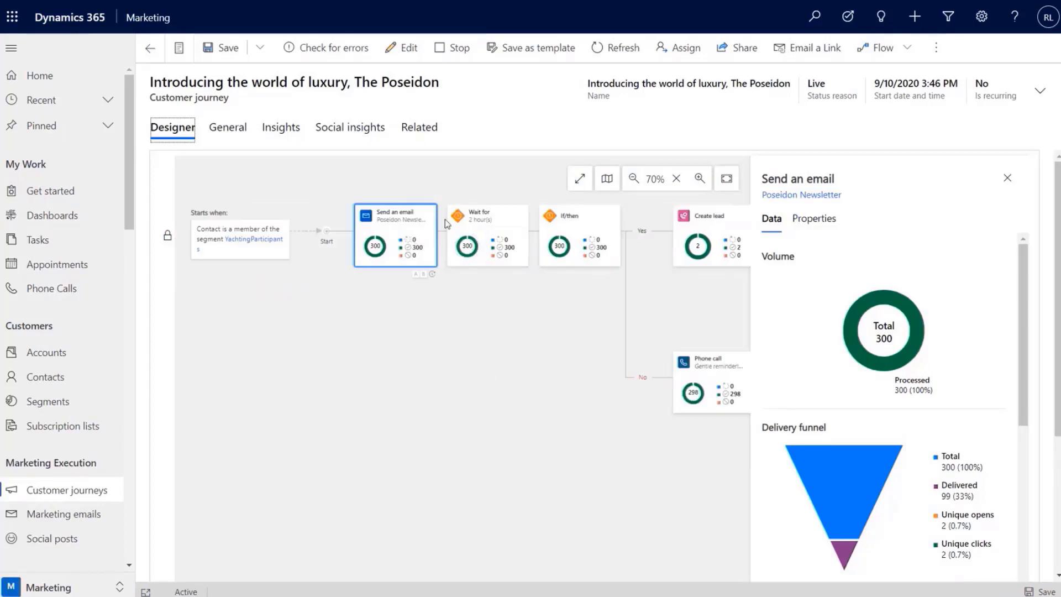
scroll(854, 429, "down", 2)
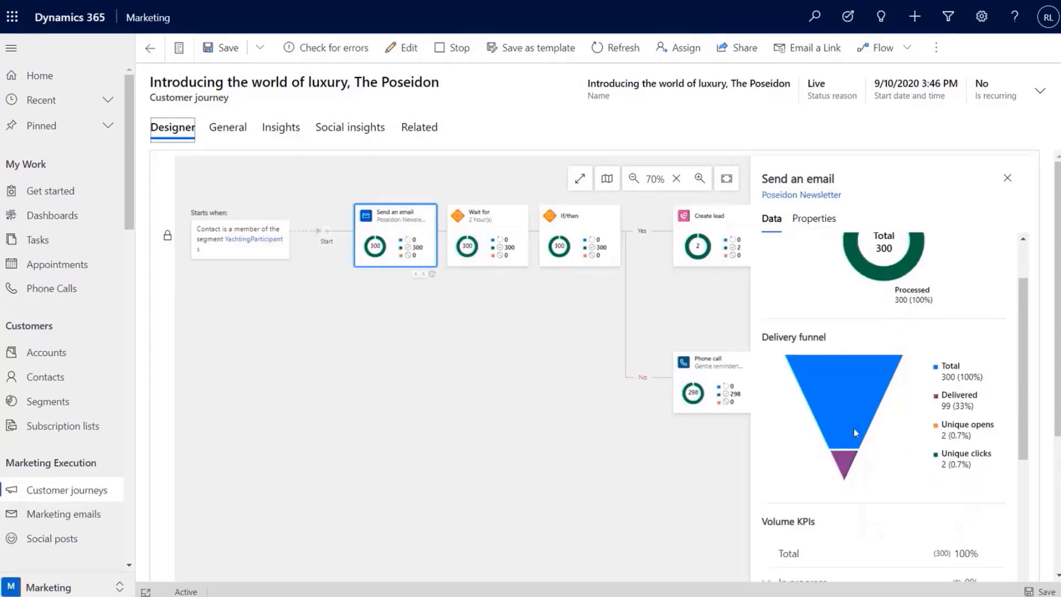
left_click_drag(461, 390, 310, 361)
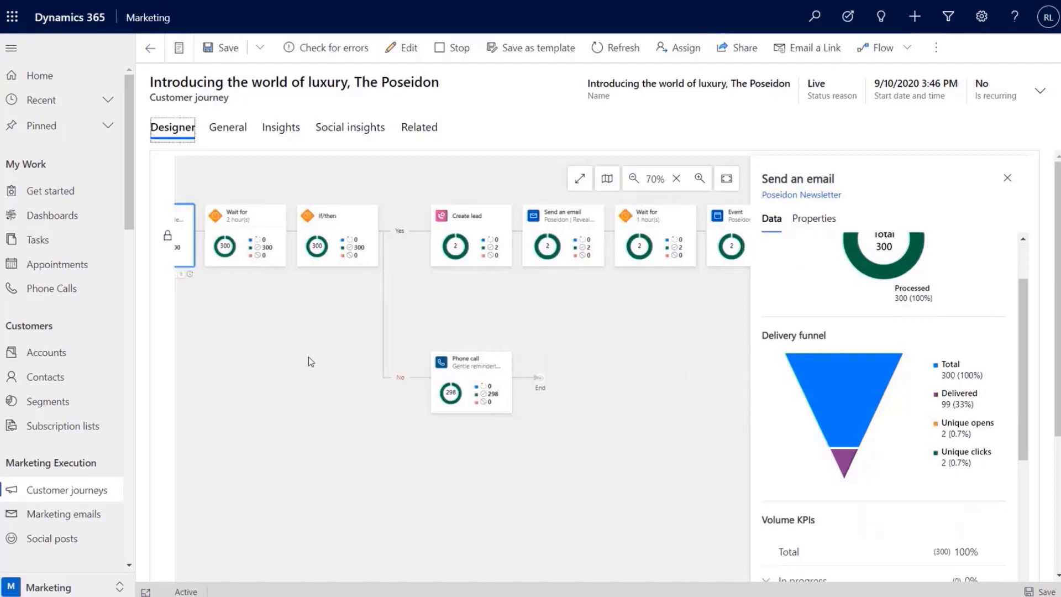
left_click(575, 242)
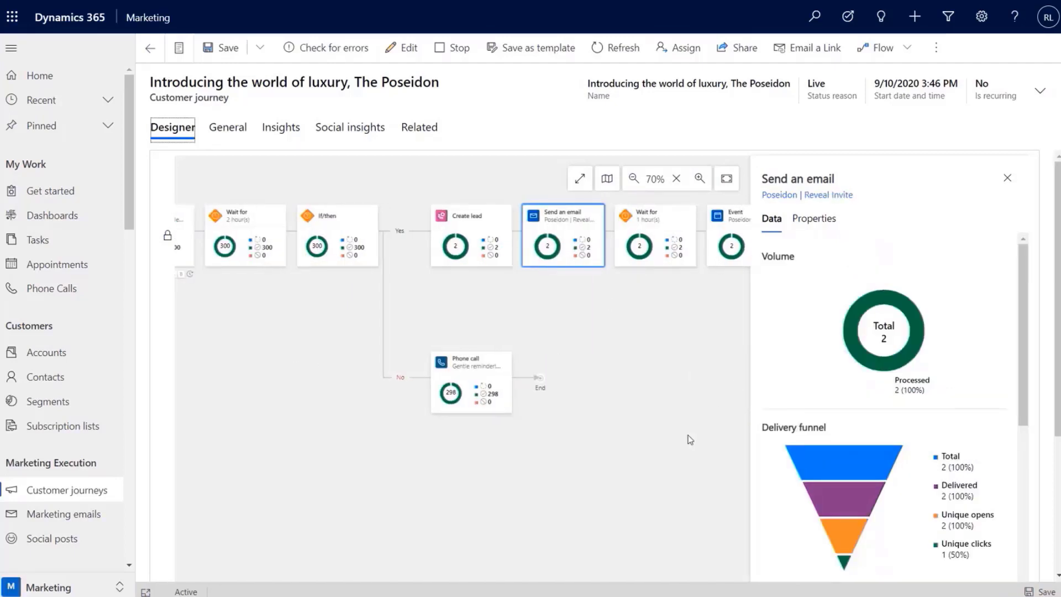